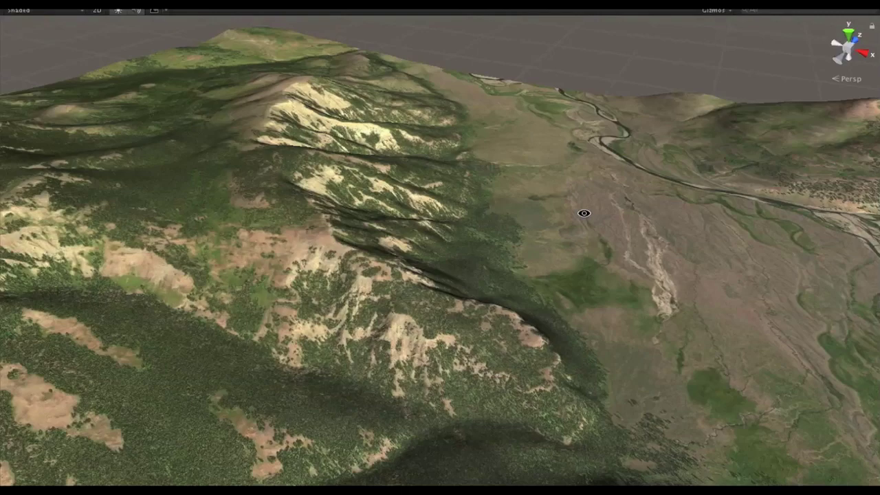
- Examine the satellite-textured mountain terrain, from the overview down to the forested slope up close
{"action": "right_click_drag", "start_coordinate": [584, 213], "coordinate": [213, 276]}
{"action": "scroll", "coordinate": [346, 316], "scroll_direction": "up", "scroll_amount": 5}
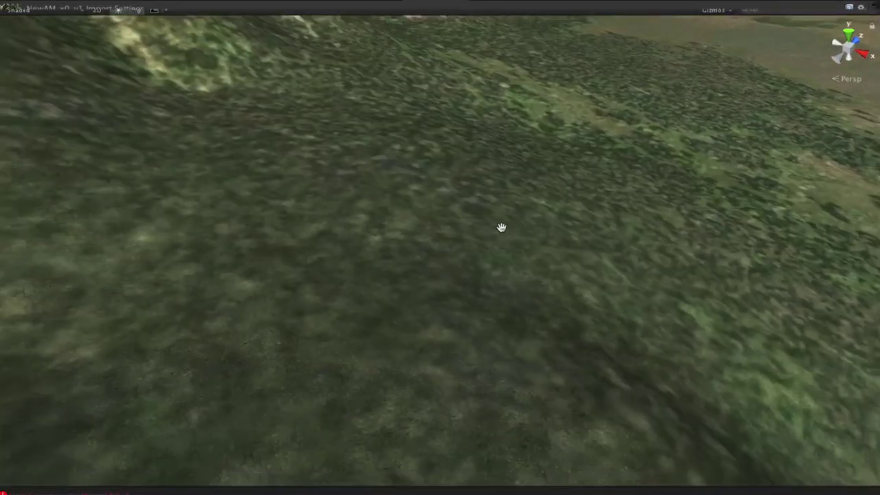
{"action": "scroll", "coordinate": [501, 227], "scroll_direction": "down", "scroll_amount": 5}
{"action": "scroll", "coordinate": [497, 231], "scroll_direction": "up", "scroll_amount": 2}
{"action": "scroll", "coordinate": [498, 231], "scroll_direction": "up", "scroll_amount": 3}
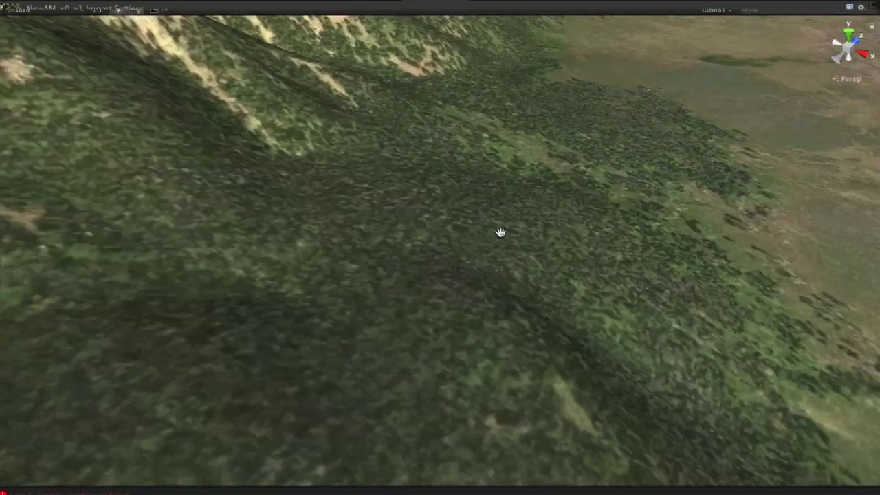
{"action": "scroll", "coordinate": [501, 232], "scroll_direction": "up", "scroll_amount": 3}
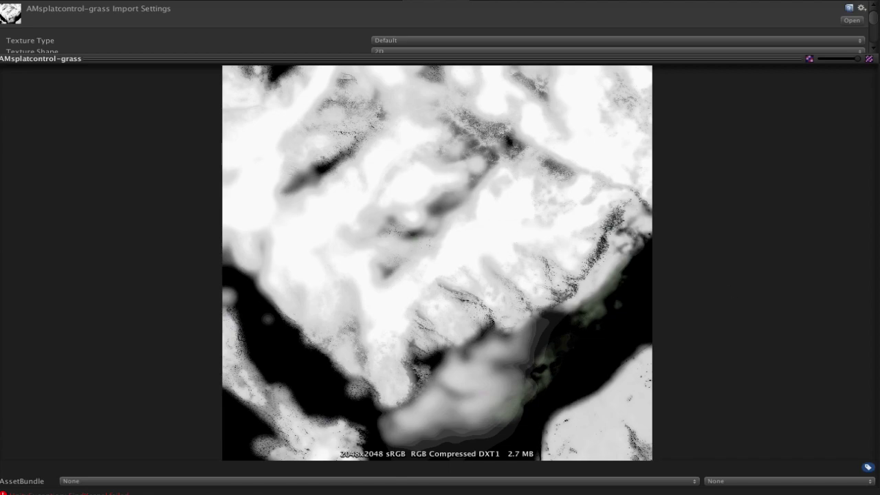
- Review the AMsplatcontrol mask textures in turn: cliffs, forest-DF, high mix, burn regrowth, river and plain
{"action": "key", "text": "Up"}
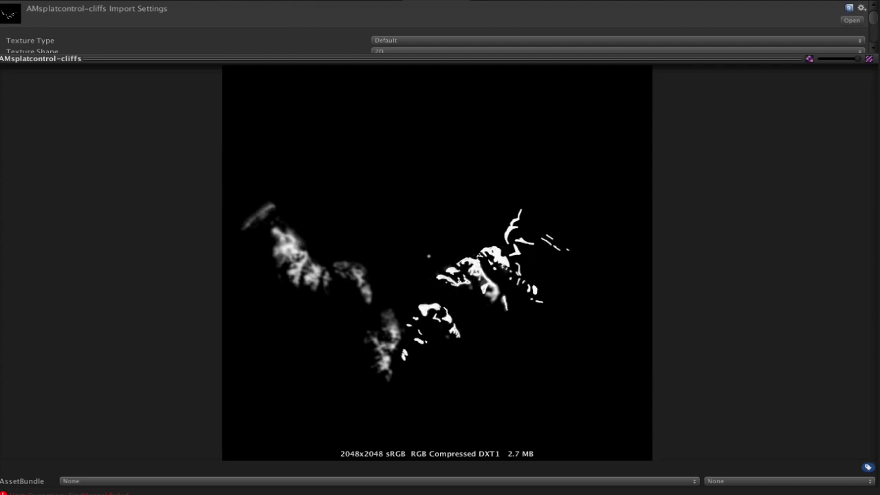
{"action": "key", "text": "Down"}
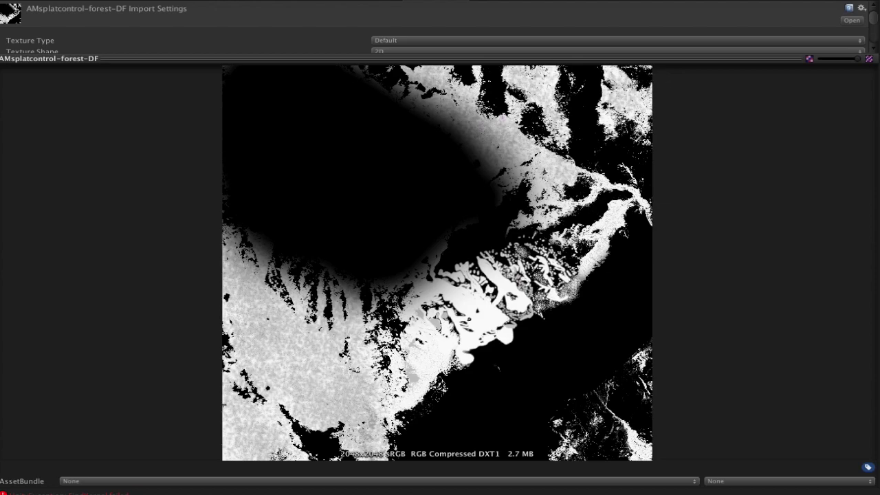
{"action": "key", "text": "Down"}
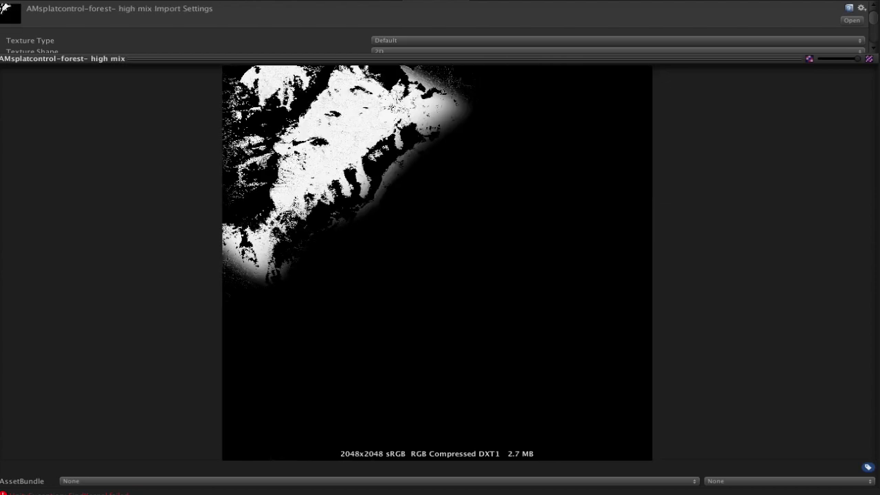
{"action": "key", "text": "Down"}
{"action": "key", "text": "Down"}
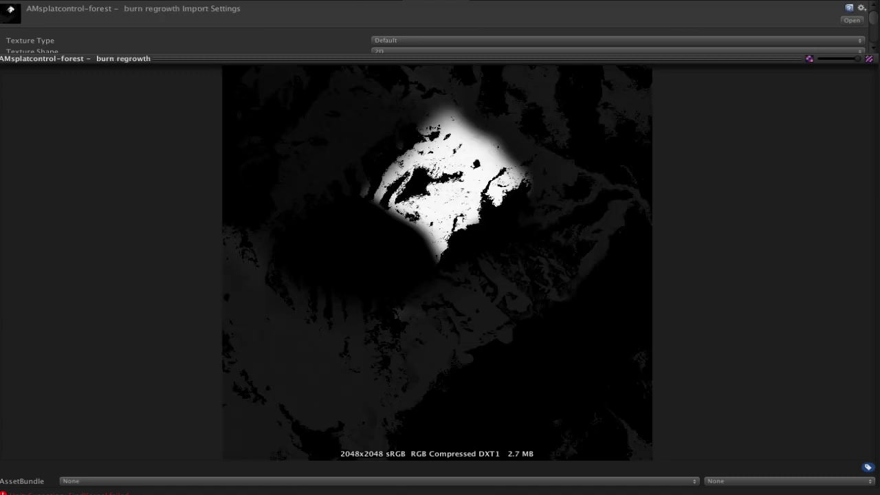
{"action": "key", "text": "Down"}
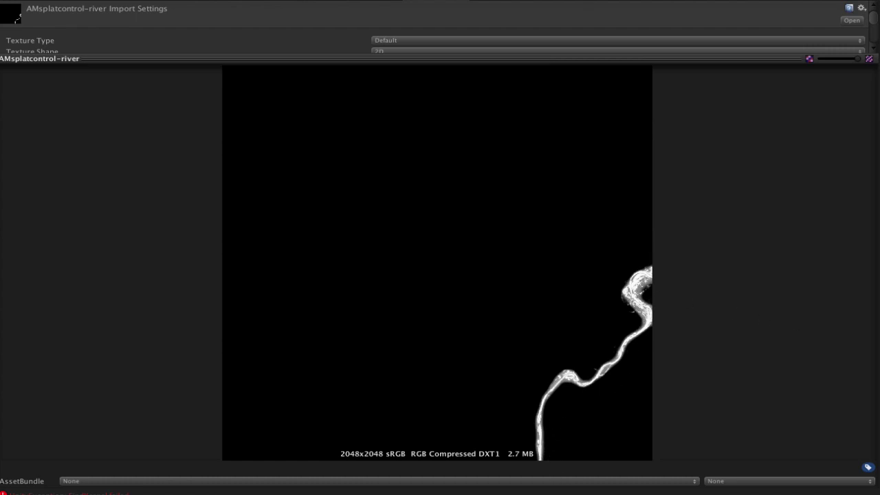
{"action": "key", "text": "Down"}
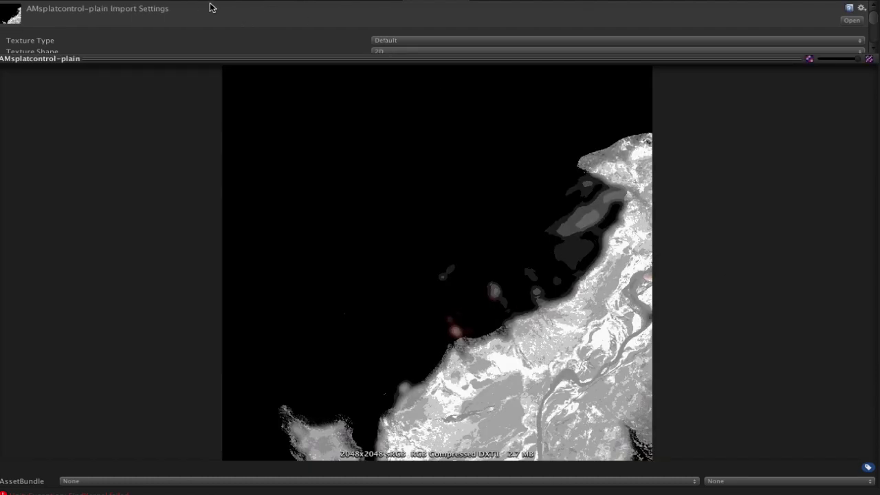
{"action": "left_click", "coordinate": [354, 1]}
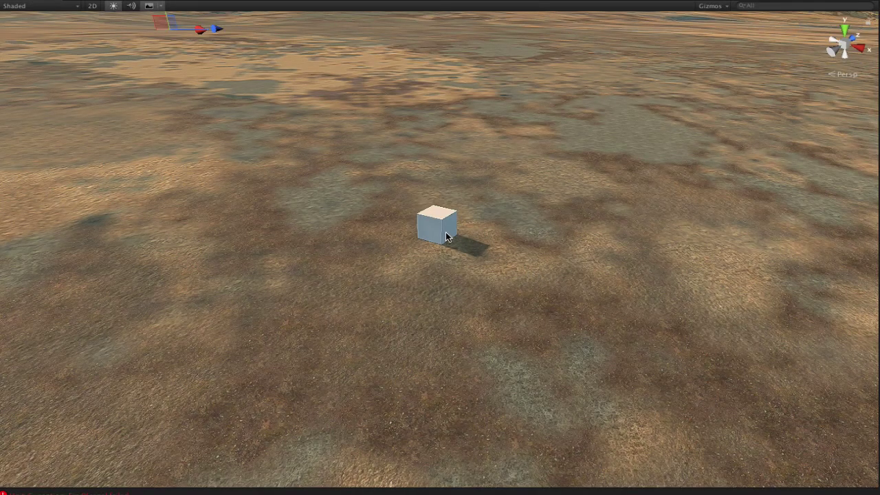
- Inspect the plain's ground texture around the cube at close range, using the cube as a scale reference
{"action": "scroll", "coordinate": [444, 232], "scroll_direction": "up", "scroll_amount": 4}
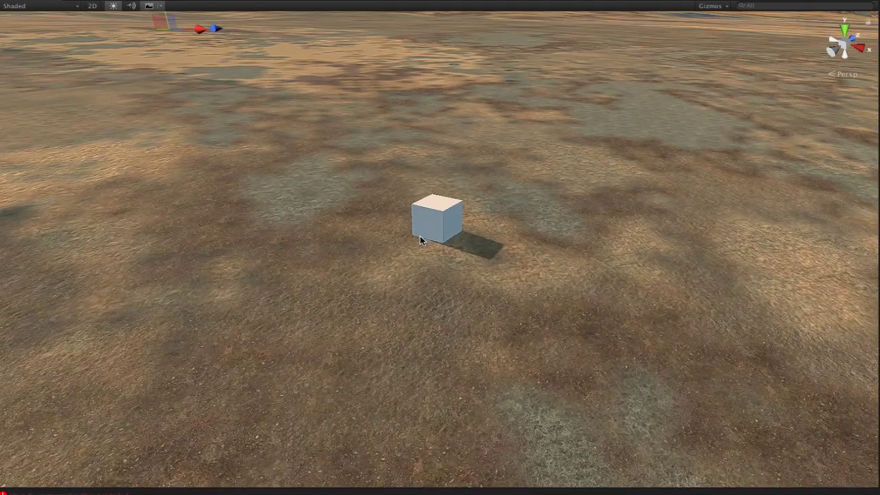
{"action": "left_click", "coordinate": [441, 207]}
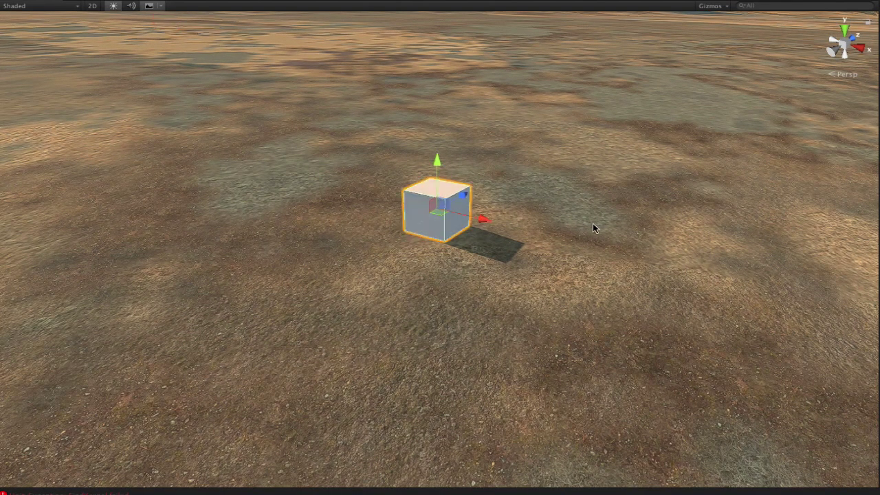
{"action": "left_click_drag", "start_coordinate": [659, 223], "coordinate": [638, 222], "text": "alt"}
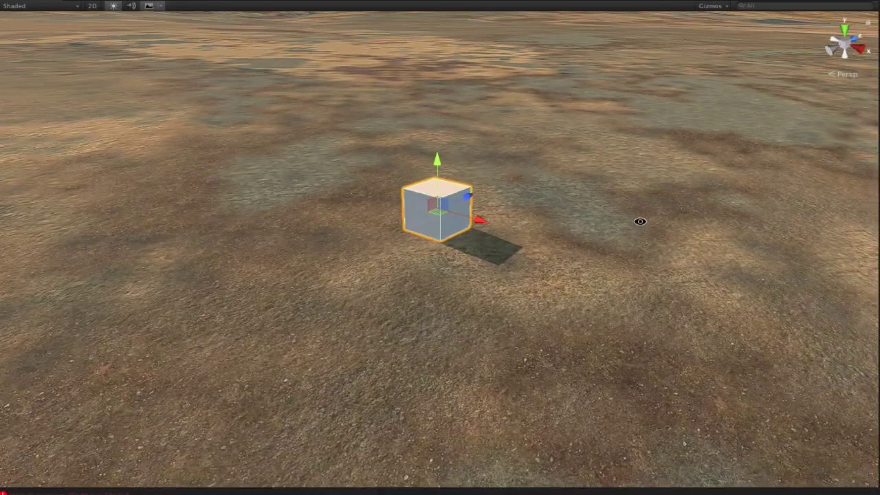
{"action": "scroll", "coordinate": [557, 227], "scroll_direction": "down", "scroll_amount": 1}
{"action": "scroll", "coordinate": [557, 226], "scroll_direction": "up", "scroll_amount": 3}
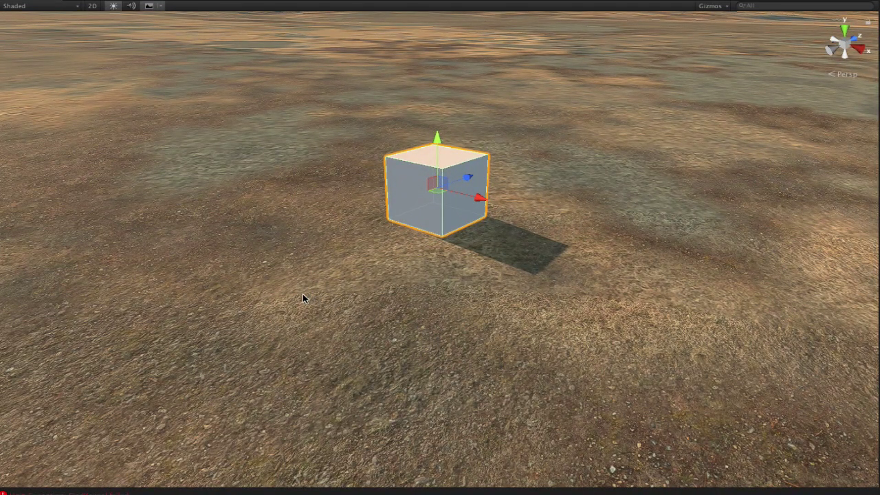
{"action": "left_click_drag", "start_coordinate": [291, 301], "coordinate": [653, 378], "text": "alt"}
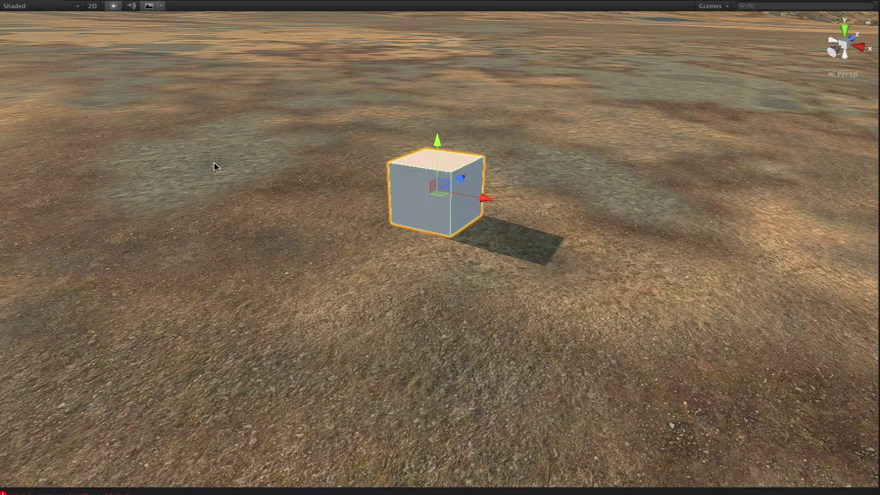
{"action": "scroll", "coordinate": [562, 300], "scroll_direction": "up", "scroll_amount": 2}
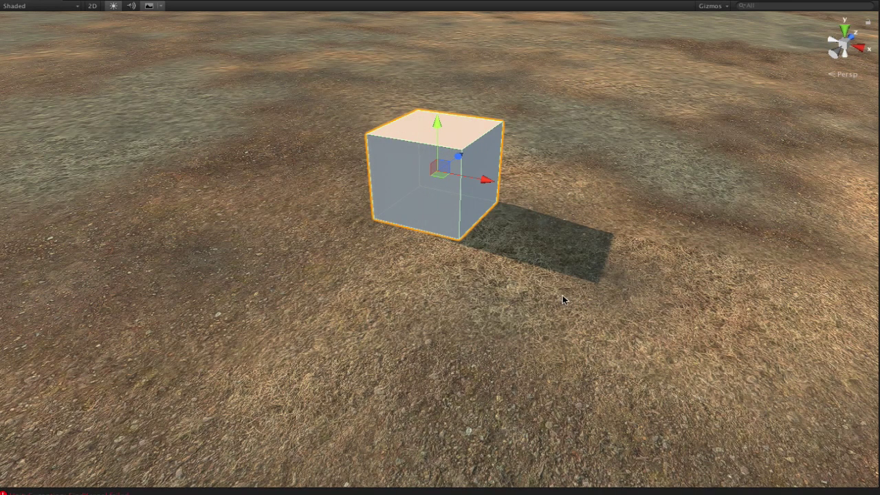
{"action": "left_click", "coordinate": [550, 297]}
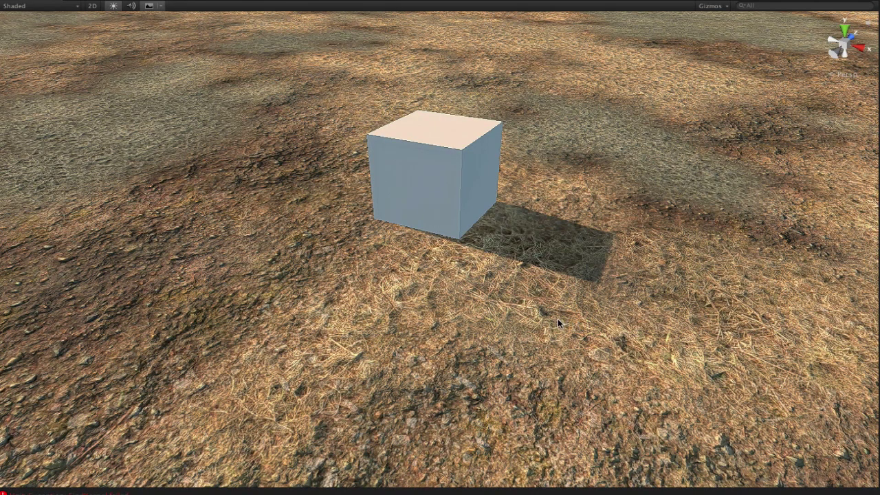
- Examine the detailed grass, soil and gravel blending around the cube from several sides and close up
{"action": "left_click_drag", "start_coordinate": [560, 318], "coordinate": [435, 321], "text": "alt"}
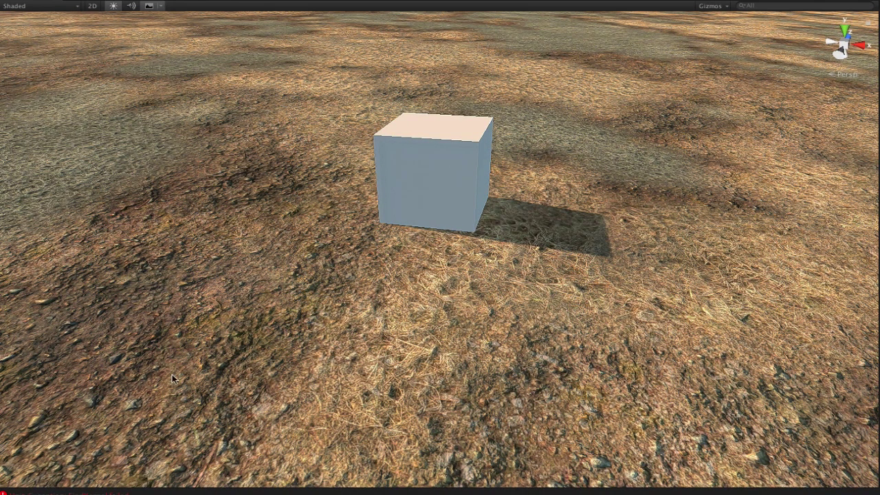
{"action": "left_click_drag", "start_coordinate": [159, 336], "coordinate": [385, 297], "text": "alt"}
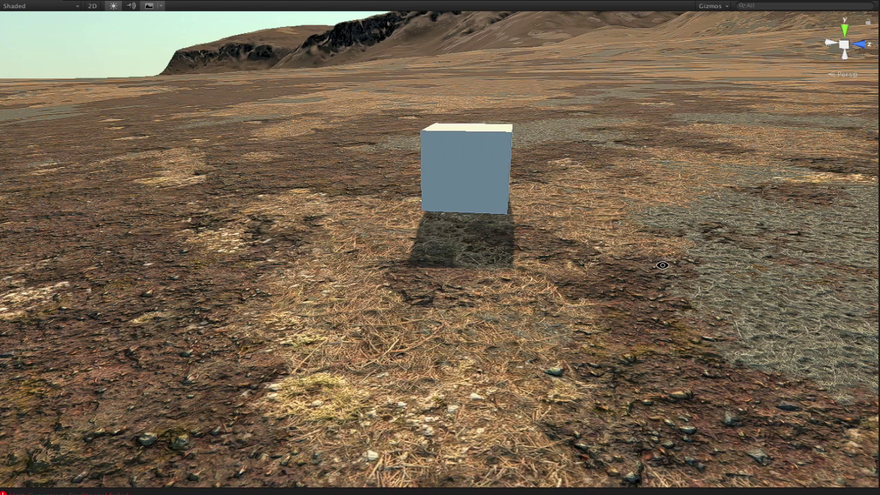
{"action": "left_click_drag", "start_coordinate": [665, 264], "coordinate": [675, 276], "text": "alt"}
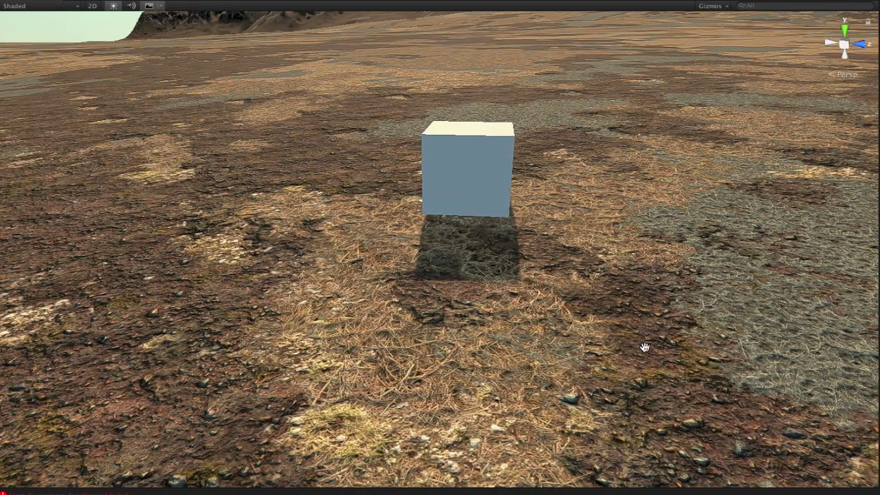
{"action": "left_click_drag", "start_coordinate": [724, 281], "coordinate": [399, 341], "text": "alt"}
{"action": "scroll", "coordinate": [598, 349], "scroll_direction": "up", "scroll_amount": 3}
{"action": "left_click_drag", "start_coordinate": [558, 357], "coordinate": [435, 280], "text": "alt"}
{"action": "left_click_drag", "start_coordinate": [470, 332], "coordinate": [494, 340], "text": "alt"}
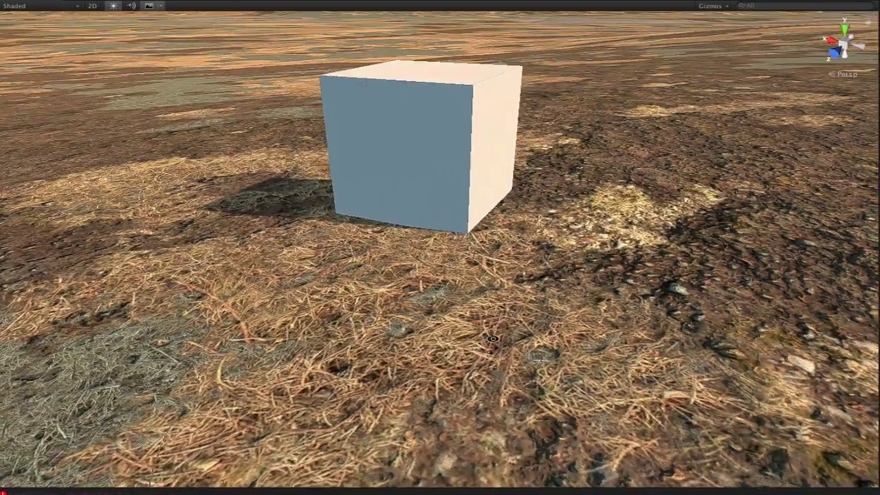
{"action": "left_click_drag", "start_coordinate": [641, 234], "coordinate": [499, 342], "text": "alt"}
{"action": "scroll", "coordinate": [502, 342], "scroll_direction": "up", "scroll_amount": 5}
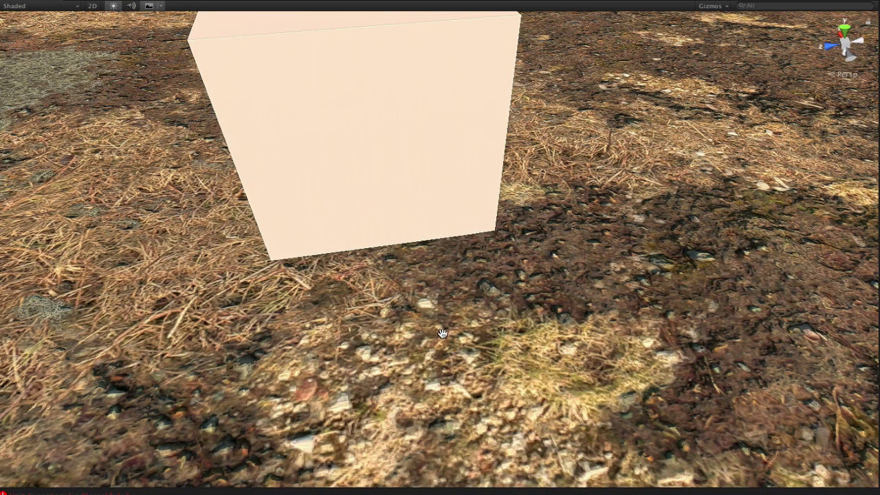
{"action": "left_click_drag", "start_coordinate": [664, 259], "coordinate": [451, 263], "text": "alt"}
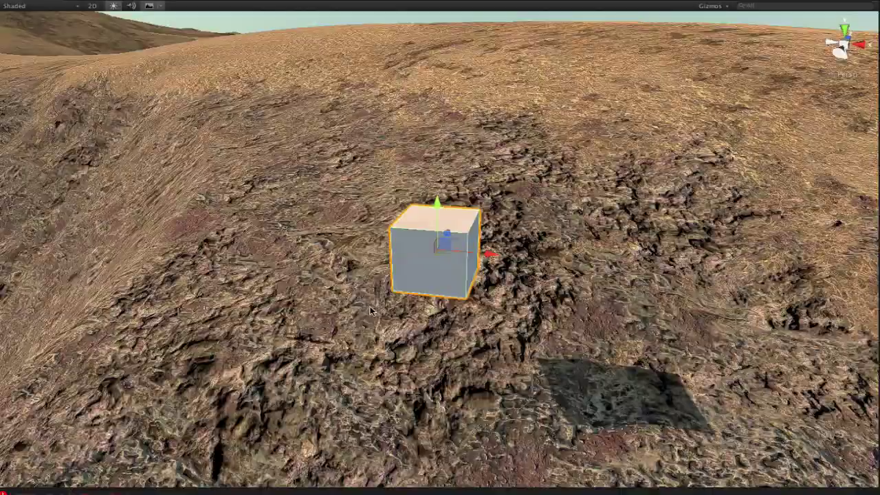
- Examine the rocky slope and cliffs around the hillside cube, including the adjoining tan ridge
{"action": "scroll", "coordinate": [370, 311], "scroll_direction": "down", "scroll_amount": 5}
{"action": "left_click_drag", "start_coordinate": [365, 321], "coordinate": [279, 295], "text": "alt"}
{"action": "scroll", "coordinate": [464, 354], "scroll_direction": "up", "scroll_amount": 2}
{"action": "key", "text": "q"}
{"action": "left_click_drag", "start_coordinate": [465, 353], "coordinate": [436, 219]}
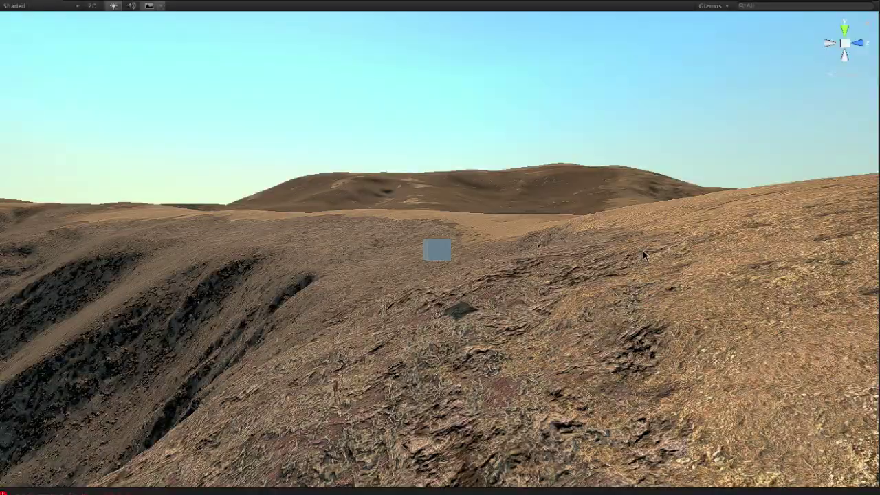
{"action": "scroll", "coordinate": [644, 252], "scroll_direction": "down", "scroll_amount": 5}
{"action": "left_click_drag", "start_coordinate": [747, 234], "coordinate": [682, 295], "text": "alt"}
{"action": "middle_click_drag", "start_coordinate": [601, 238], "coordinate": [525, 145]}
{"action": "scroll", "coordinate": [590, 284], "scroll_direction": "up", "scroll_amount": 4}
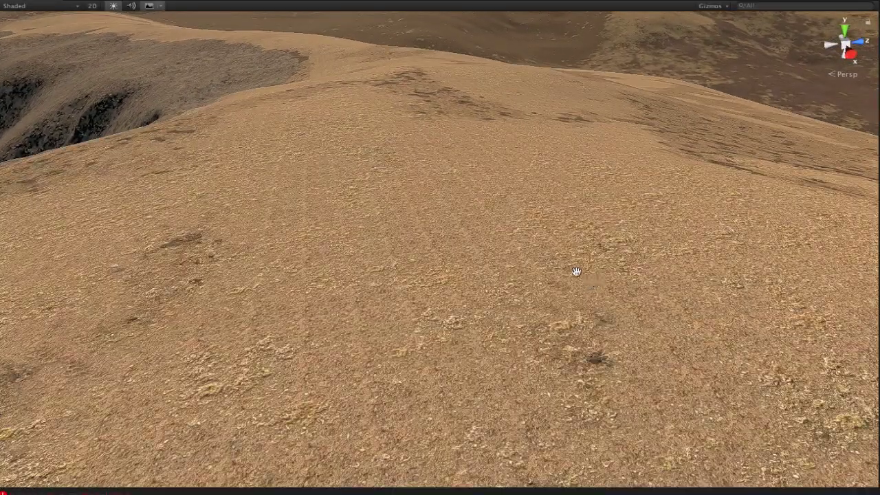
- Compare the tan hillside's ground texture from above and close to the surface, checking for visible tiling
{"action": "left_click_drag", "start_coordinate": [559, 260], "coordinate": [444, 234], "text": "alt"}
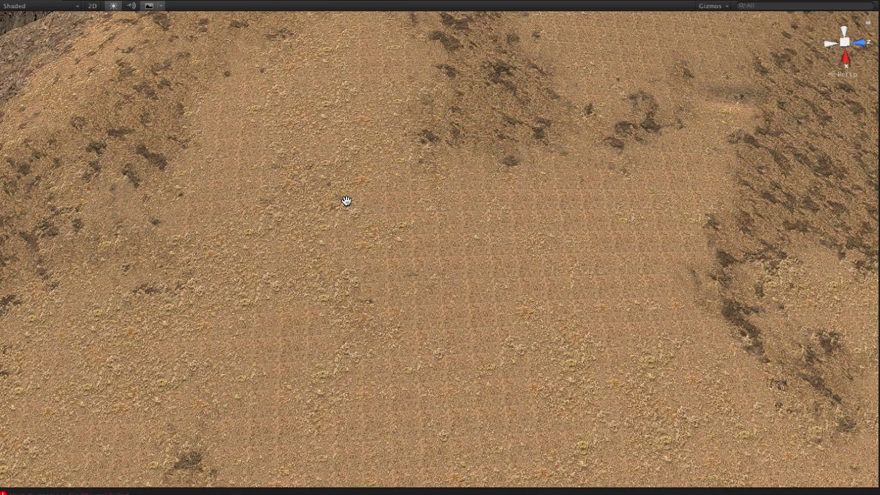
{"action": "left_click_drag", "start_coordinate": [669, 171], "coordinate": [595, 103], "text": "alt"}
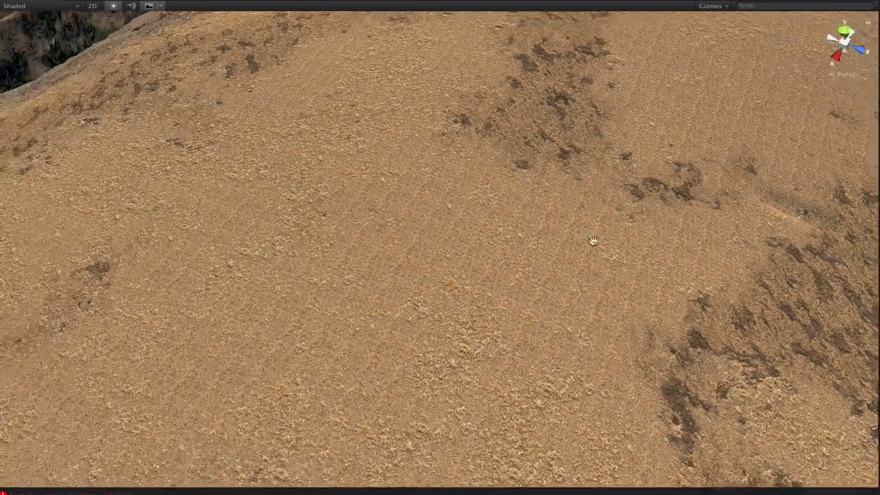
{"action": "scroll", "coordinate": [619, 313], "scroll_direction": "down", "scroll_amount": 3}
{"action": "scroll", "coordinate": [551, 318], "scroll_direction": "up", "scroll_amount": 4}
{"action": "scroll", "coordinate": [502, 368], "scroll_direction": "up", "scroll_amount": 3}
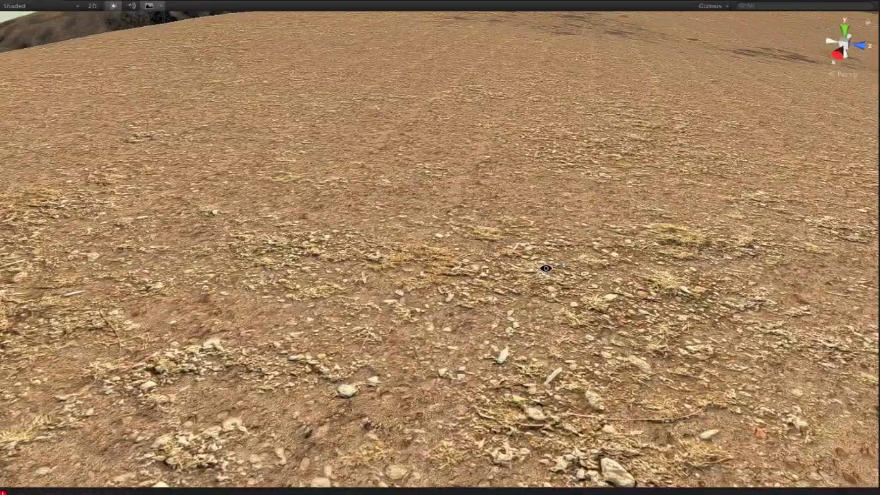
{"action": "left_click_drag", "start_coordinate": [545, 268], "coordinate": [569, 273], "text": "alt"}
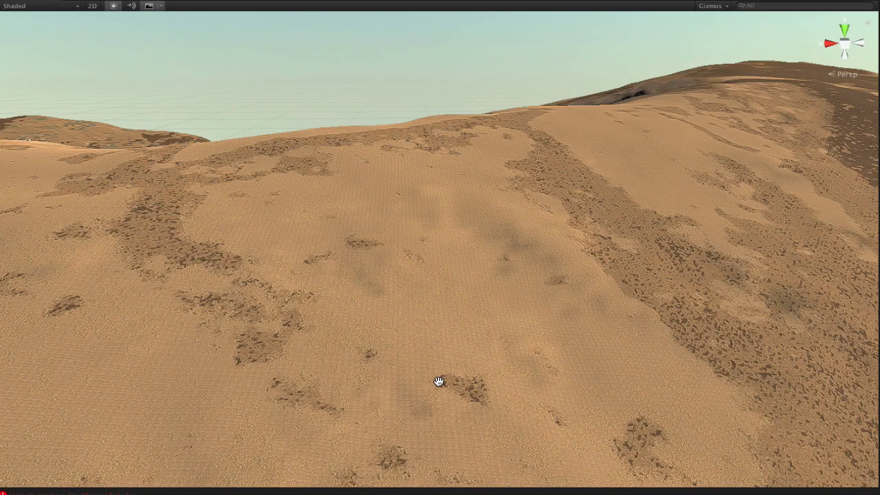
- Inspect the smooth tan hillside and its dark patches at close and medium distance
{"action": "scroll", "coordinate": [383, 282], "scroll_direction": "up", "scroll_amount": 8}
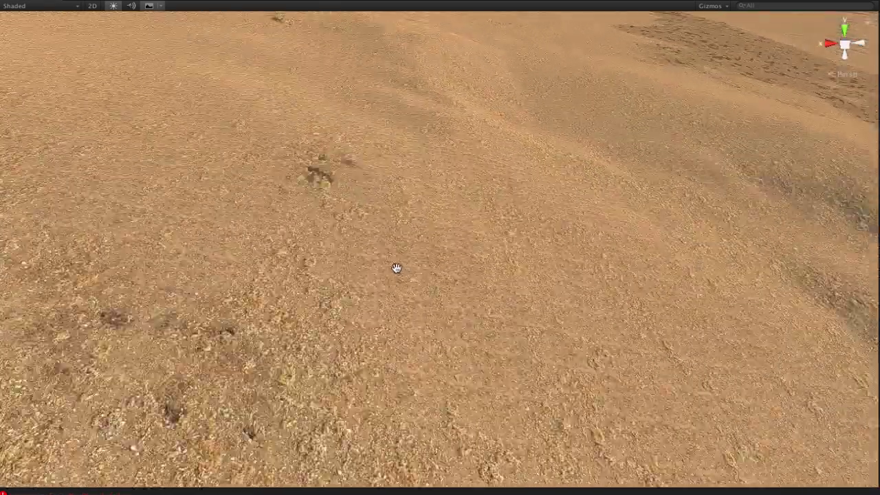
{"action": "scroll", "coordinate": [394, 267], "scroll_direction": "up", "scroll_amount": 4}
{"action": "left_click_drag", "start_coordinate": [387, 267], "coordinate": [475, 289], "text": "alt"}
{"action": "right_click_drag", "start_coordinate": [475, 289], "coordinate": [454, 227]}
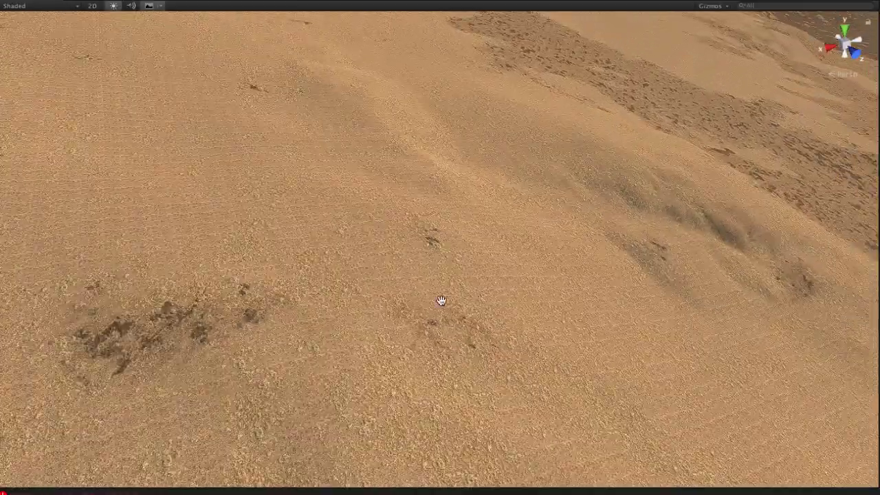
{"action": "right_click_drag", "start_coordinate": [441, 300], "coordinate": [452, 269]}
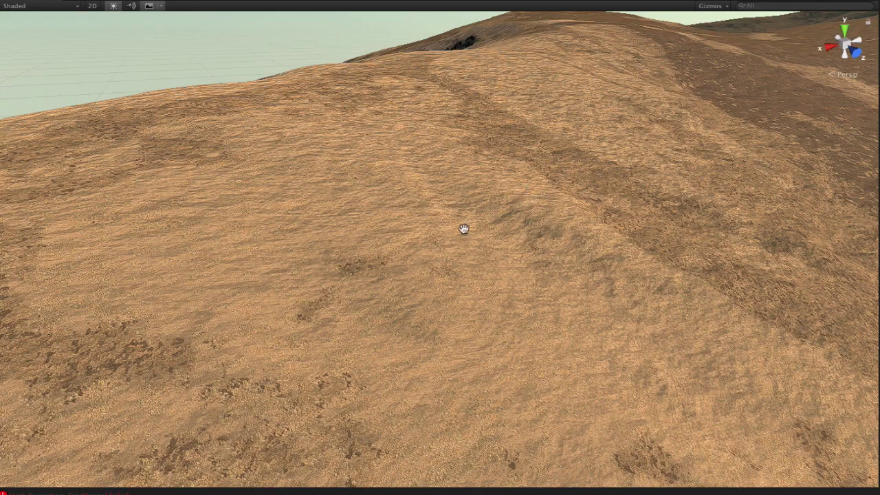
- Examine the rippled surface relief on the tan hillside up close and at a low angle
{"action": "scroll", "coordinate": [403, 249], "scroll_direction": "up", "scroll_amount": 6}
{"action": "scroll", "coordinate": [403, 252], "scroll_direction": "up", "scroll_amount": 2}
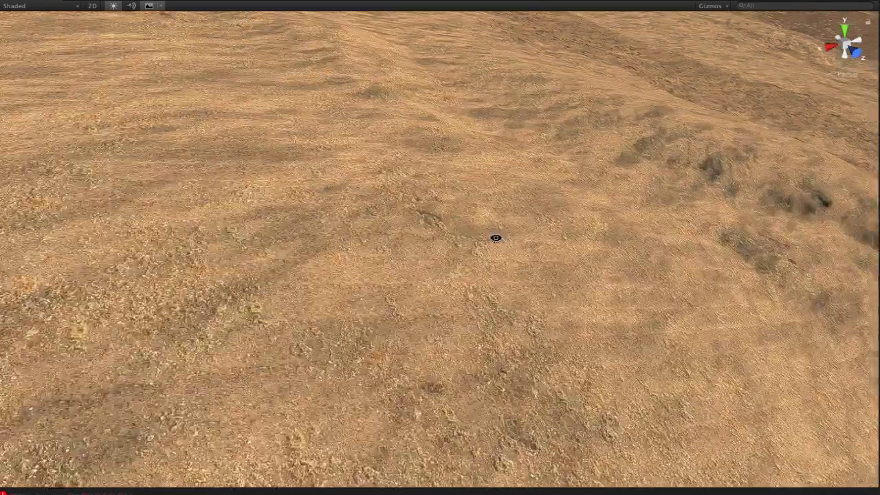
{"action": "left_click_drag", "start_coordinate": [495, 238], "coordinate": [398, 190], "text": "alt"}
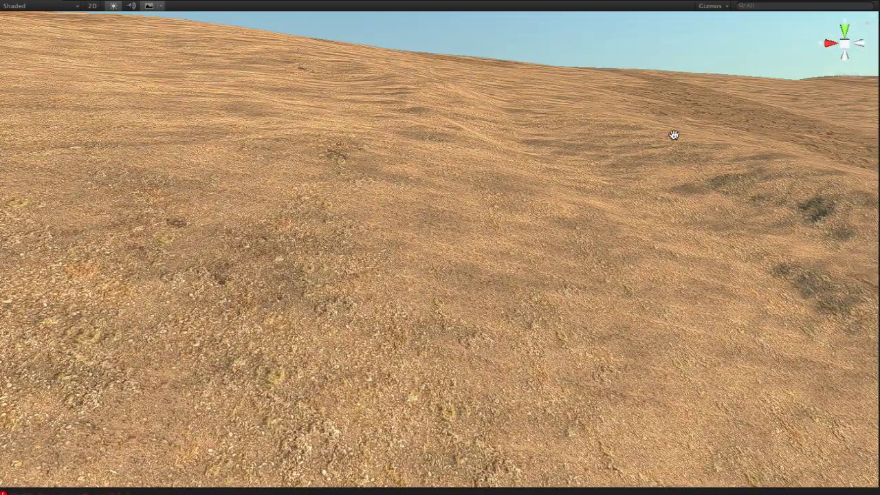
{"action": "right_click_drag", "start_coordinate": [501, 266], "coordinate": [460, 275]}
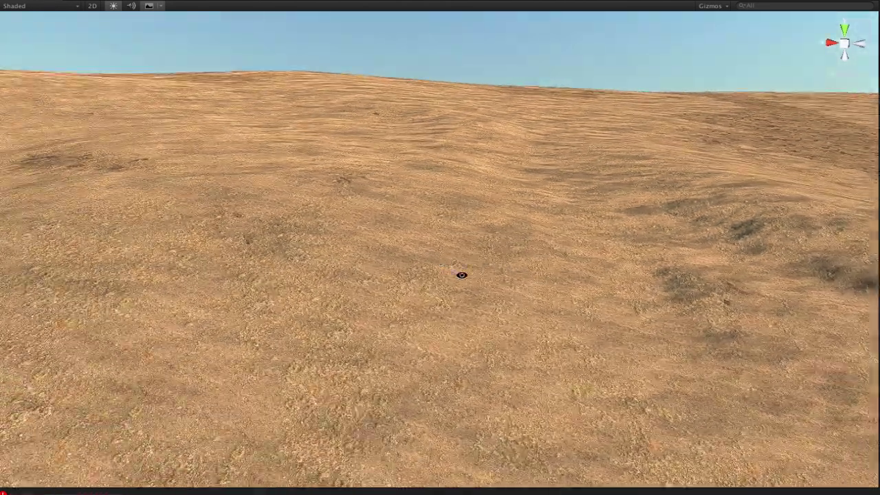
- Examine the steep slope's dark gullies and ridges up close, then from farther back with the surrounding hillside in view
{"action": "middle_click_drag", "start_coordinate": [511, 289], "coordinate": [516, 313]}
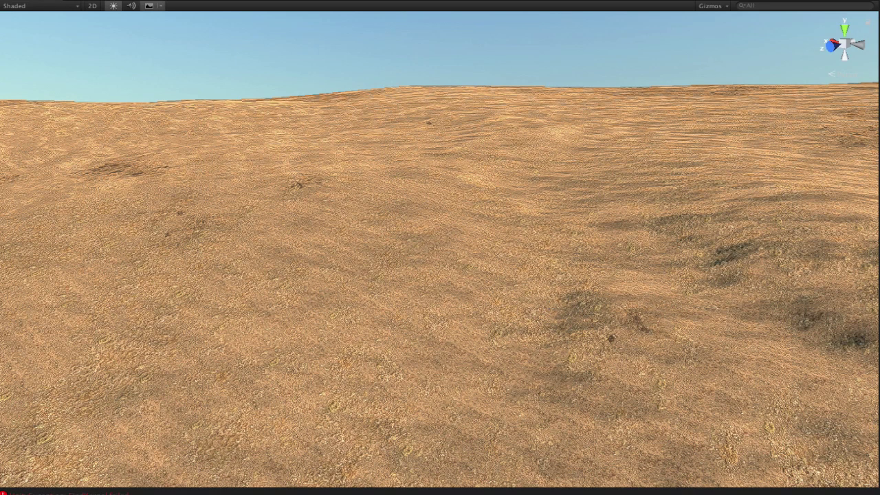
{"action": "right_click_drag", "start_coordinate": [596, 225], "coordinate": [628, 309]}
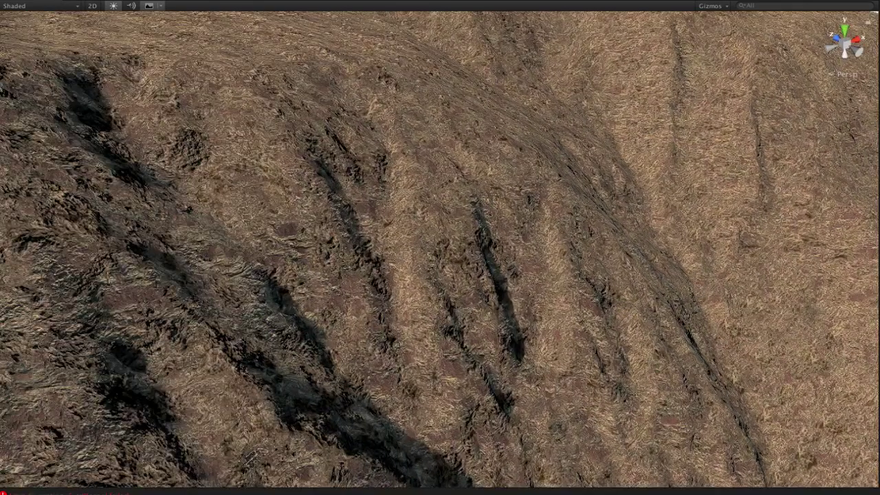
{"action": "scroll", "coordinate": [537, 262], "scroll_direction": "down", "scroll_amount": 2}
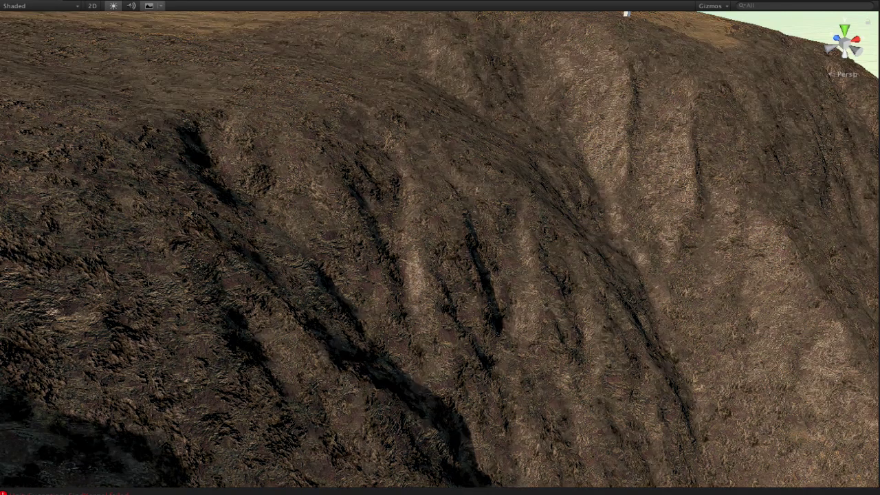
{"action": "scroll", "coordinate": [598, 205], "scroll_direction": "up", "scroll_amount": 5}
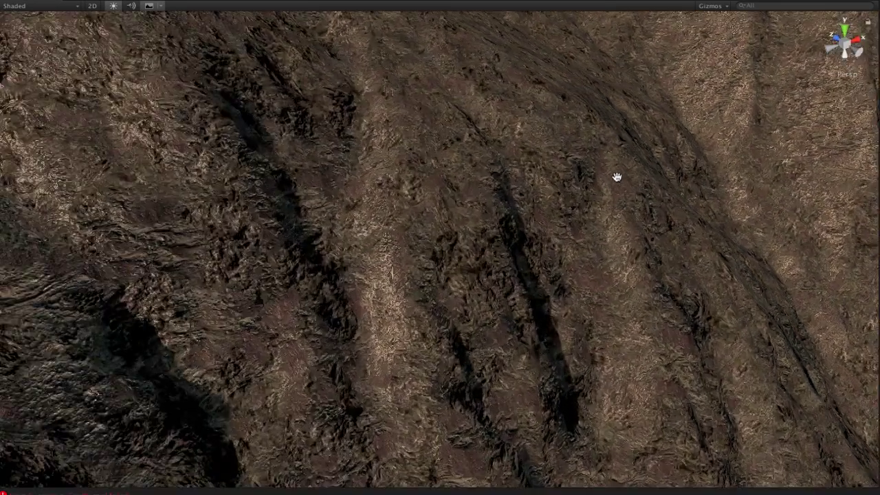
{"action": "left_click_drag", "start_coordinate": [616, 176], "coordinate": [770, 204], "text": "alt"}
{"action": "scroll", "coordinate": [561, 199], "scroll_direction": "down", "scroll_amount": 3}
{"action": "right_click_drag", "start_coordinate": [561, 198], "coordinate": [573, 223]}
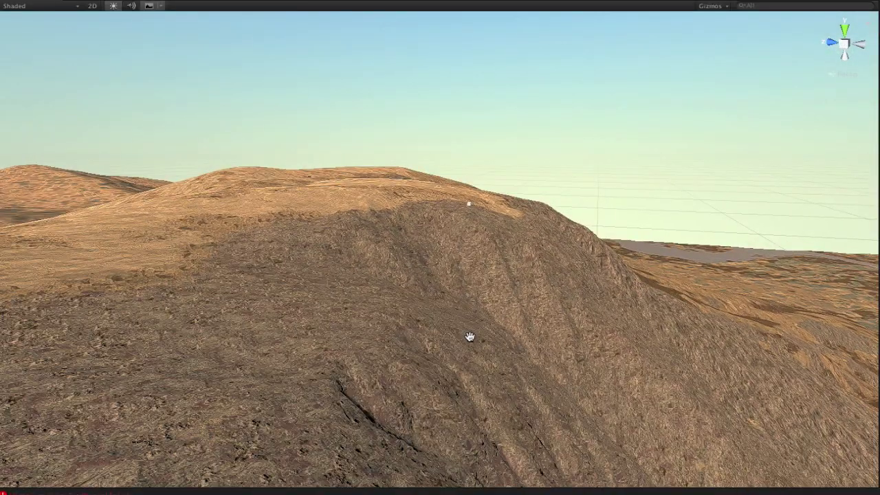
- Inspect the rough, fibrous ground texture on the steep slope around its dark crevices
{"action": "scroll", "coordinate": [470, 339], "scroll_direction": "up", "scroll_amount": 3}
{"action": "scroll", "coordinate": [468, 340], "scroll_direction": "up", "scroll_amount": 3}
{"action": "left_click_drag", "start_coordinate": [430, 302], "coordinate": [495, 348], "text": "alt"}
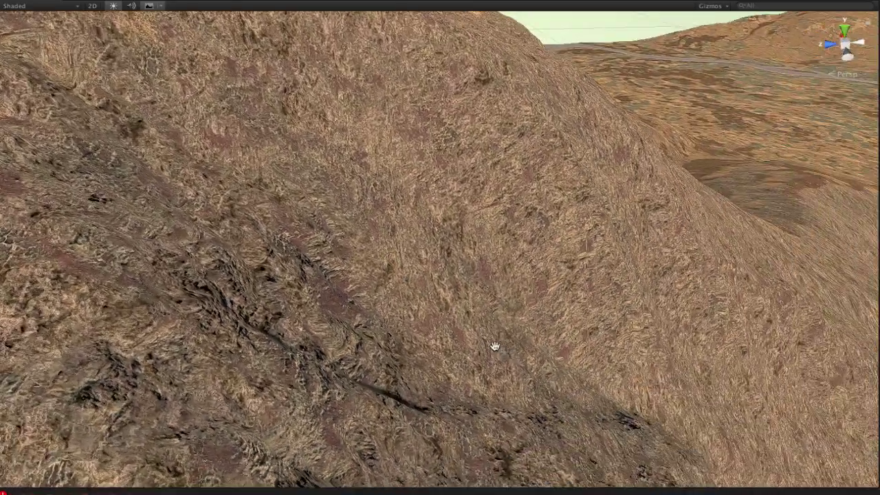
{"action": "scroll", "coordinate": [495, 348], "scroll_direction": "down", "scroll_amount": 2}
{"action": "scroll", "coordinate": [406, 257], "scroll_direction": "down", "scroll_amount": 2}
- Compare the tan hilltop's pebble and dry-vegetation ground detail at very close range, from farther back and from different angles
{"action": "scroll", "coordinate": [406, 257], "scroll_direction": "up", "scroll_amount": 5}
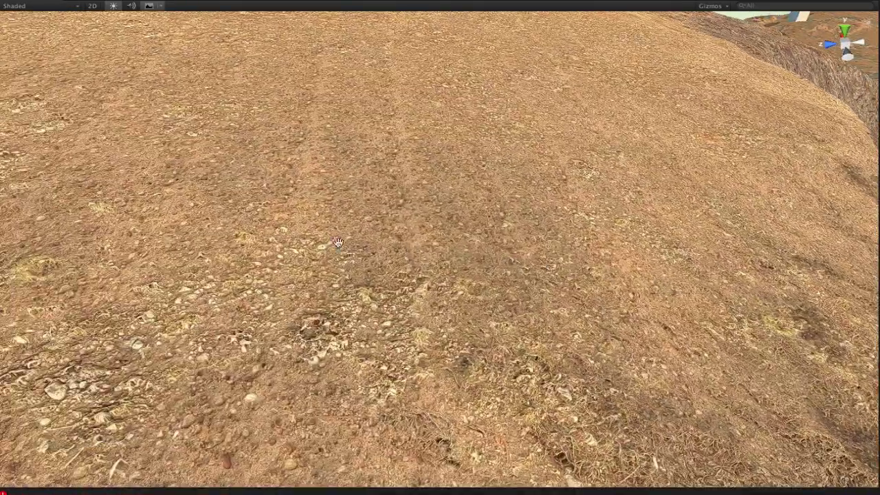
{"action": "scroll", "coordinate": [216, 279], "scroll_direction": "up", "scroll_amount": 10}
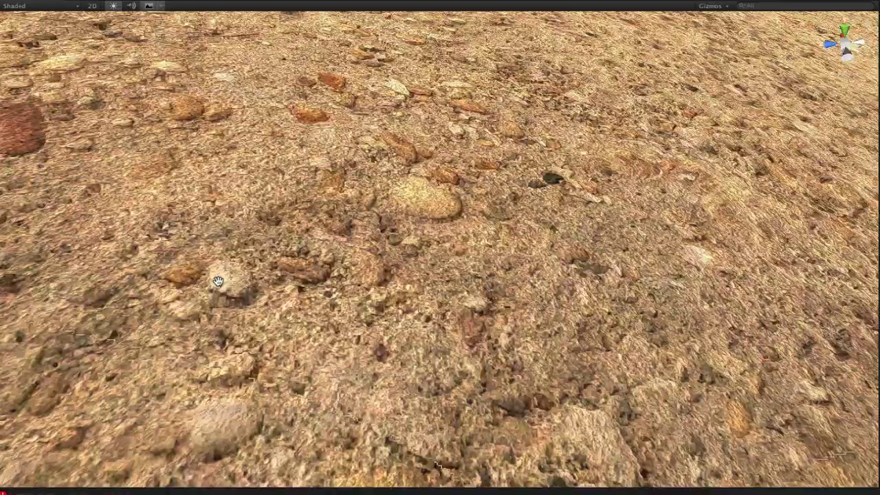
{"action": "scroll", "coordinate": [218, 283], "scroll_direction": "down", "scroll_amount": 10}
{"action": "left_click_drag", "start_coordinate": [315, 246], "coordinate": [475, 246], "text": "alt"}
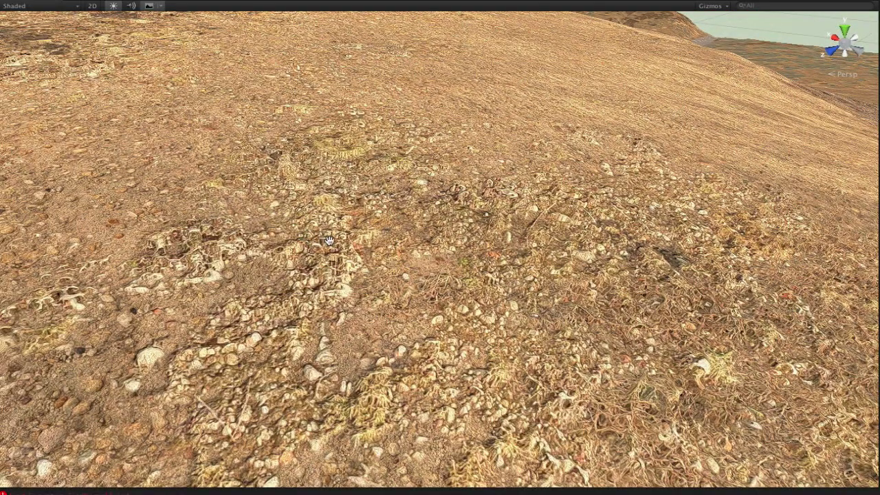
{"action": "scroll", "coordinate": [337, 226], "scroll_direction": "down", "scroll_amount": 5}
{"action": "left_click_drag", "start_coordinate": [602, 246], "coordinate": [245, 237], "text": "alt"}
{"action": "scroll", "coordinate": [798, 290], "scroll_direction": "down", "scroll_amount": 3}
{"action": "left_click_drag", "start_coordinate": [622, 315], "coordinate": [527, 281], "text": "alt"}
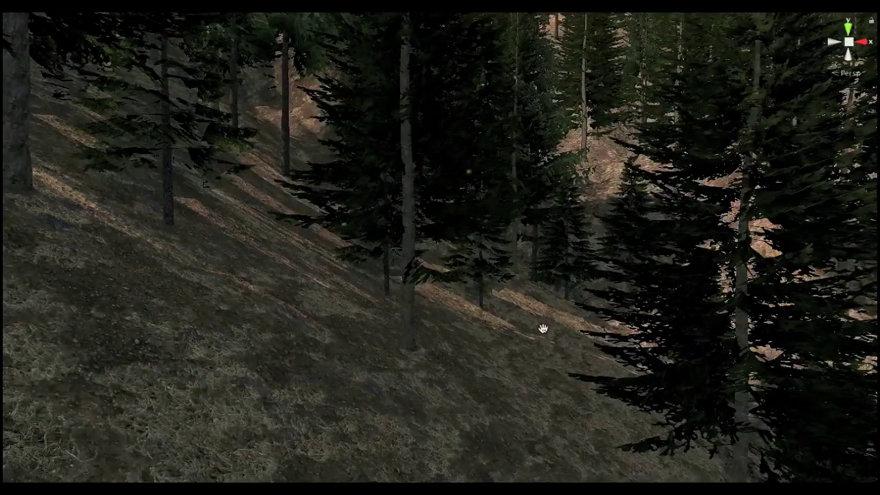
- Examine the shaded ground texture beneath the conifers on the forested slope
{"action": "right_click_drag", "start_coordinate": [572, 341], "coordinate": [543, 364]}
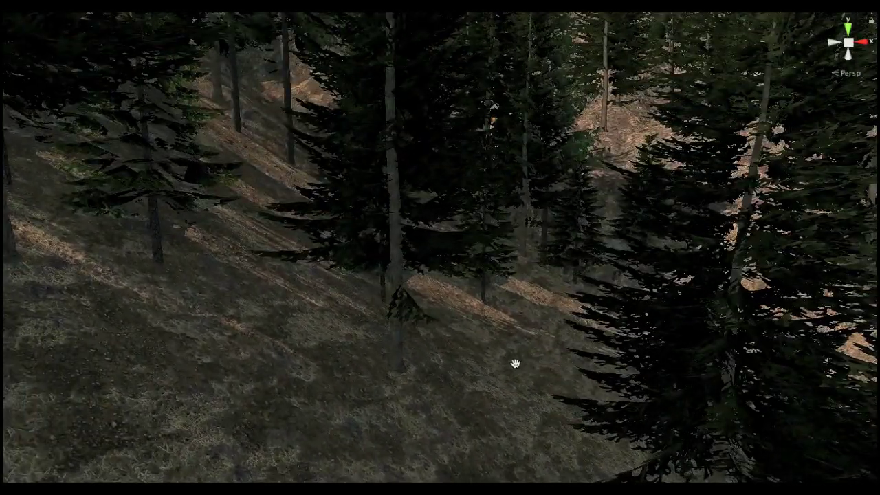